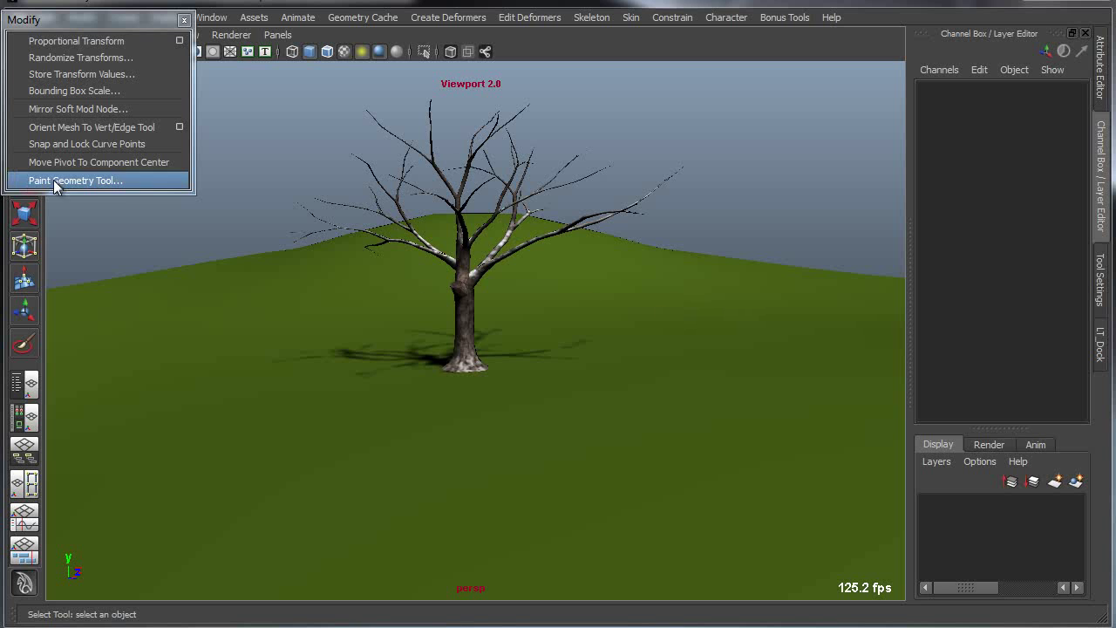
Start the Paint Geometry Tool on the selected Terrain and set the geometry to paint to Tree
left_click(452, 218)
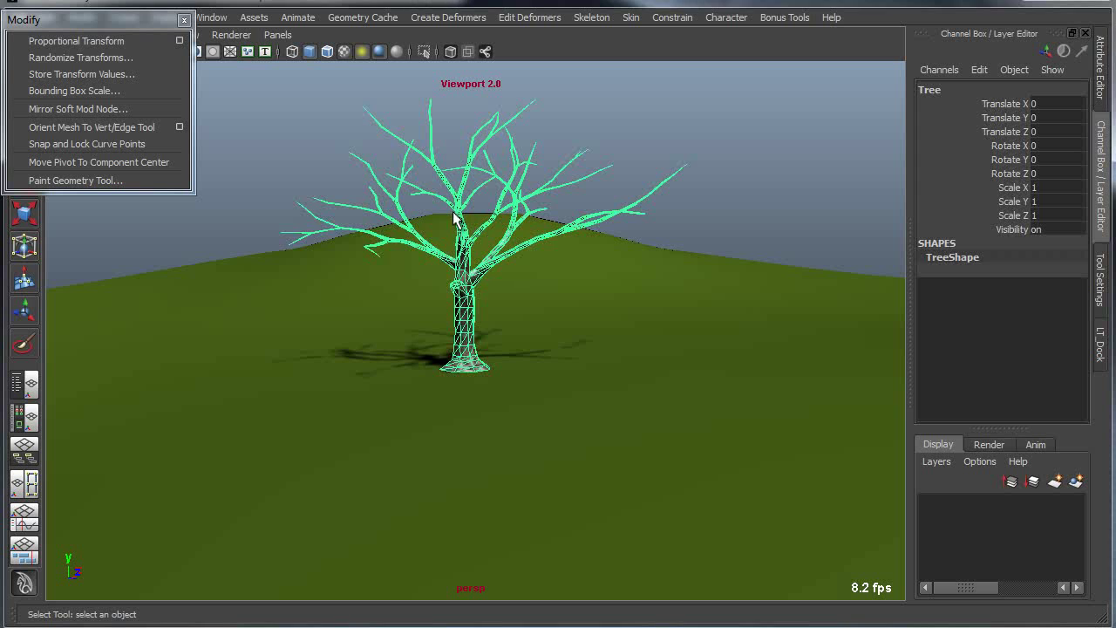
left_click(761, 276)
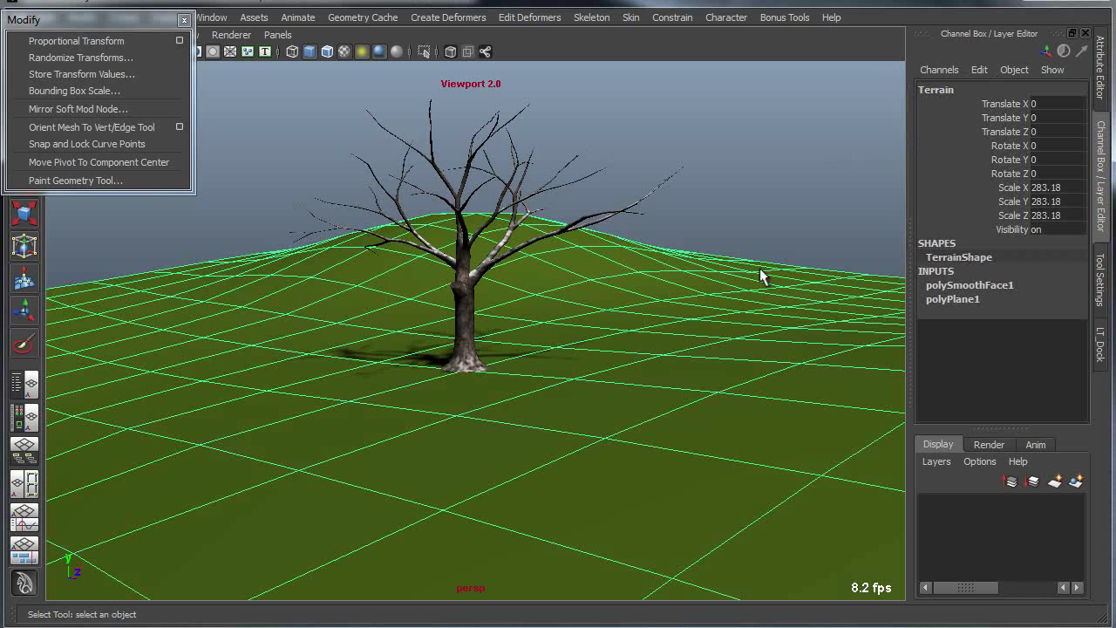
left_click(459, 201)
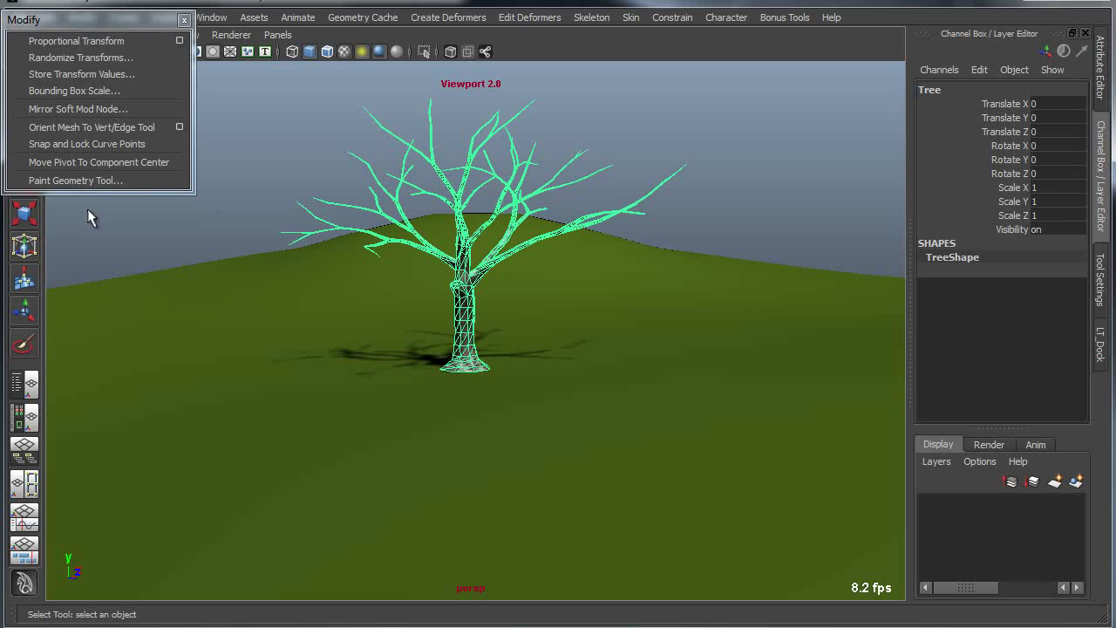
left_click(144, 329)
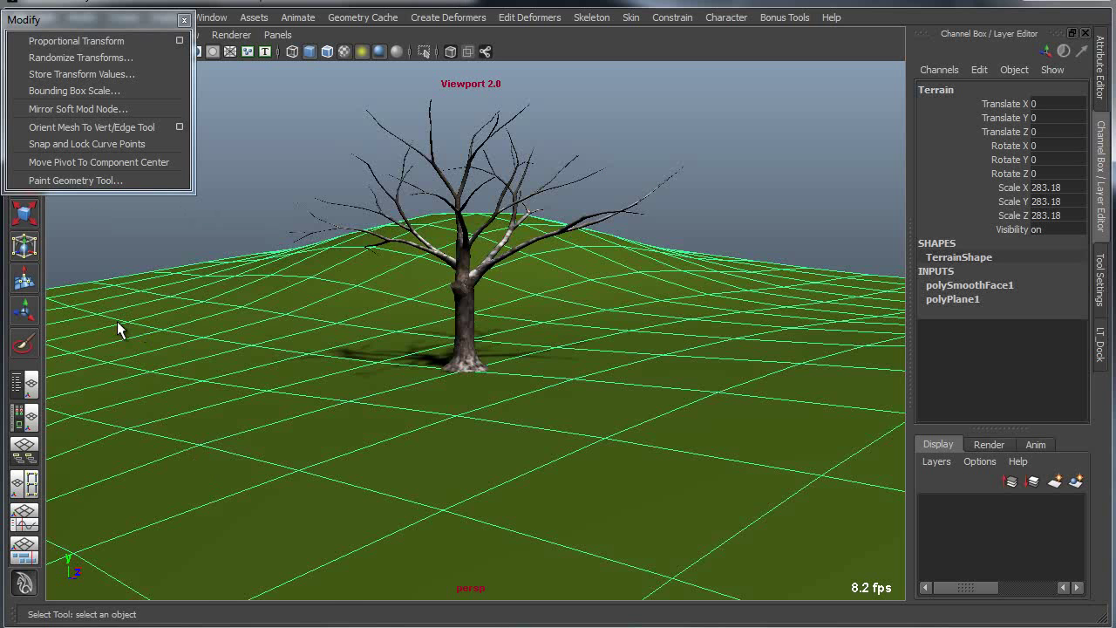
left_click(53, 180)
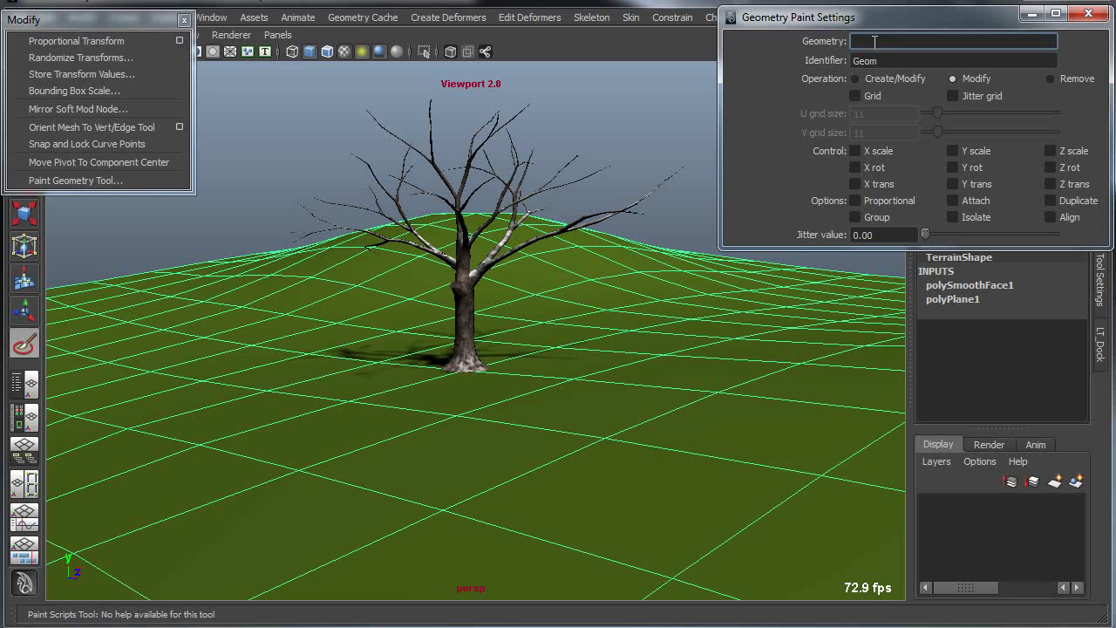
type("Tree")
Set the operation to Create/Modify, paint a stroke of trees down the terrain and undo the stroke
right_click_drag(637, 394, 473, 370, "alt")
left_click_drag(474, 370, 472, 400, "alt")
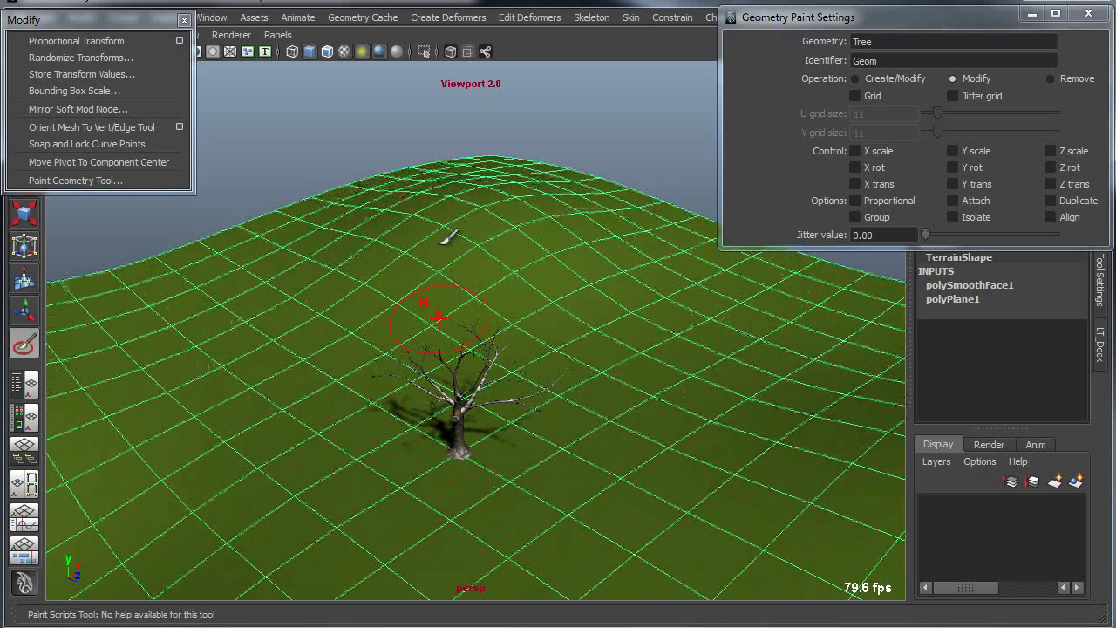
left_click(859, 79)
mouse_move(378, 225)
left_mouse_down()
mouse_move(353, 228)
mouse_move(250, 315)
mouse_move(232, 513)
mouse_move(274, 526)
left_mouse_up()
key("ctrl+z")
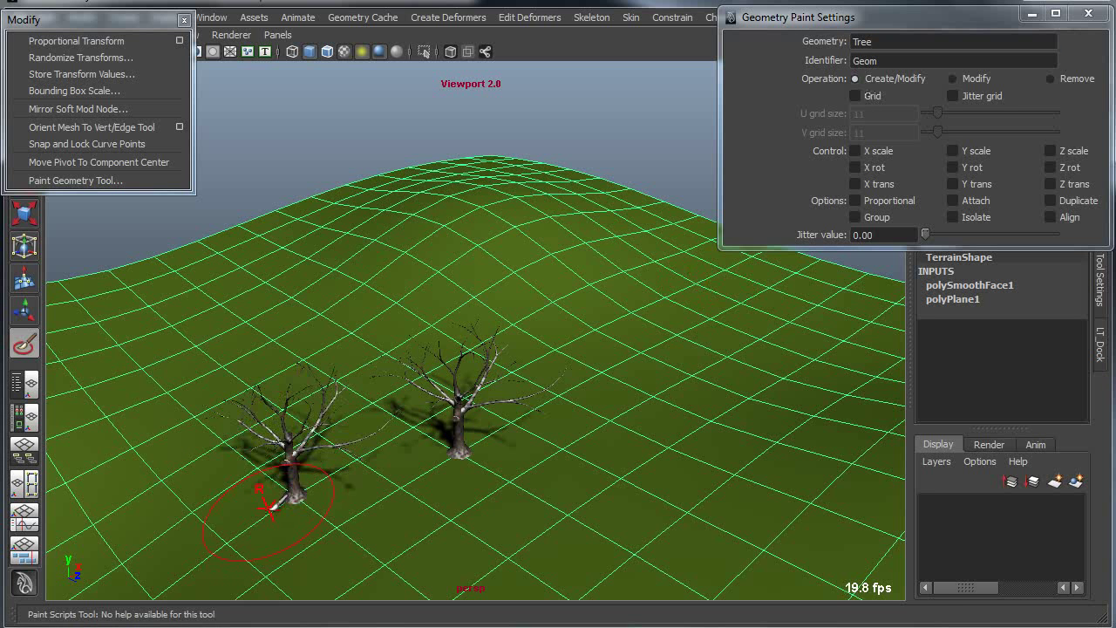
Enable Grid with U grid size 41 and V grid size 40, paint a dense forest stroke and undo it
left_click(855, 96)
left_click_drag(939, 113, 980, 132)
mouse_move(511, 211)
left_mouse_down()
mouse_move(309, 256)
mouse_move(364, 319)
mouse_move(639, 340)
mouse_move(745, 439)
mouse_move(630, 512)
left_mouse_up()
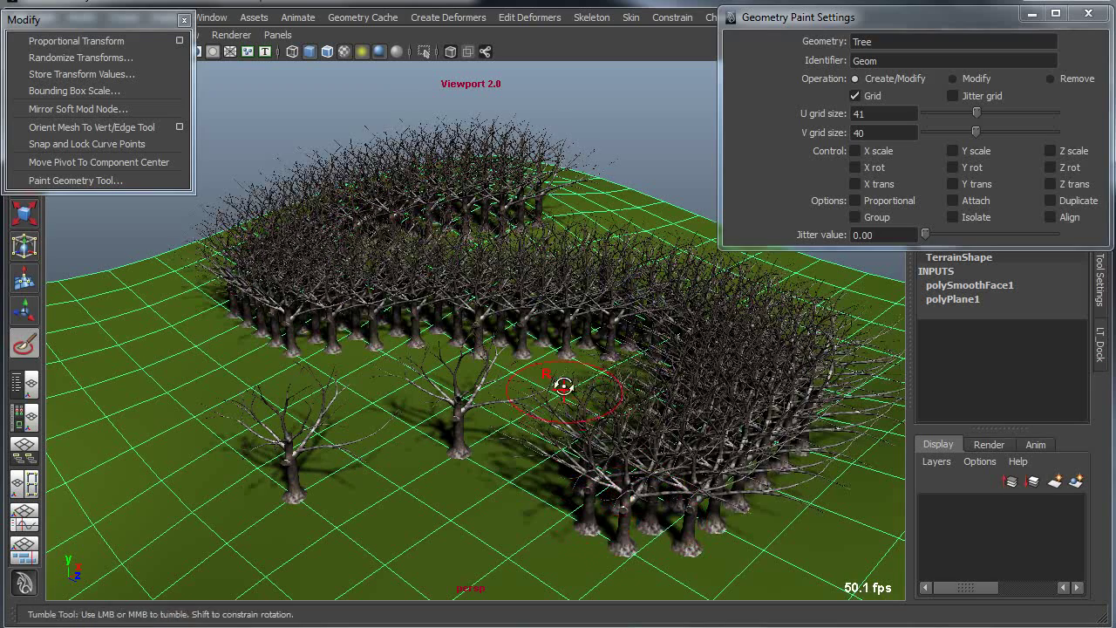
left_click_drag(564, 386, 563, 371, "alt")
key("ctrl+z")
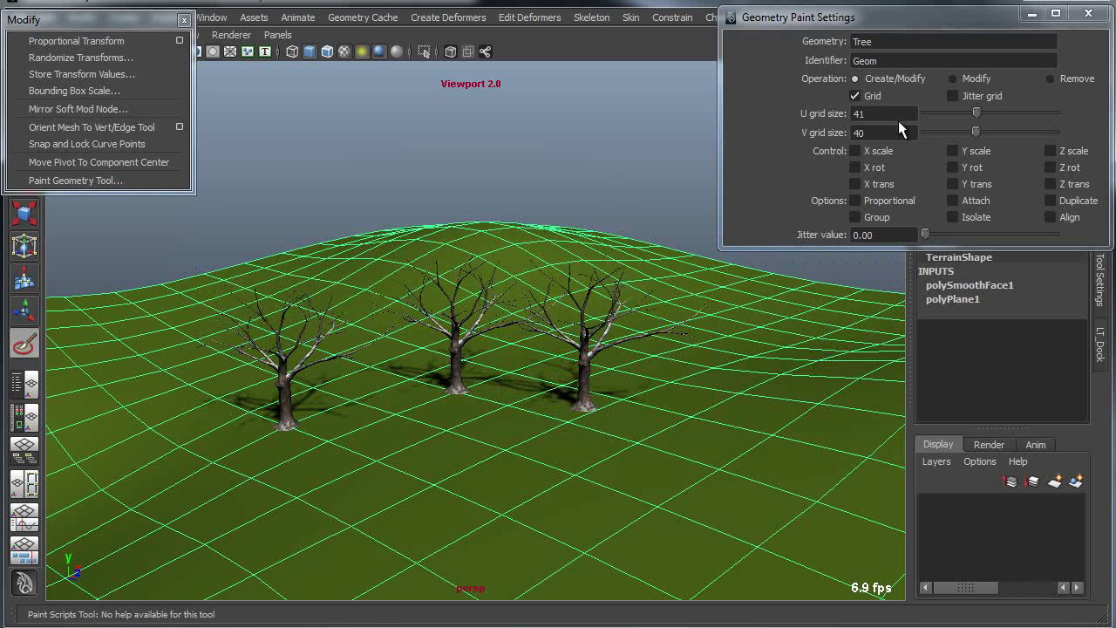
Set the U and V grid sizes to 14 and paint widely spaced trees across the hill and foreground
left_click_drag(954, 121, 944, 116)
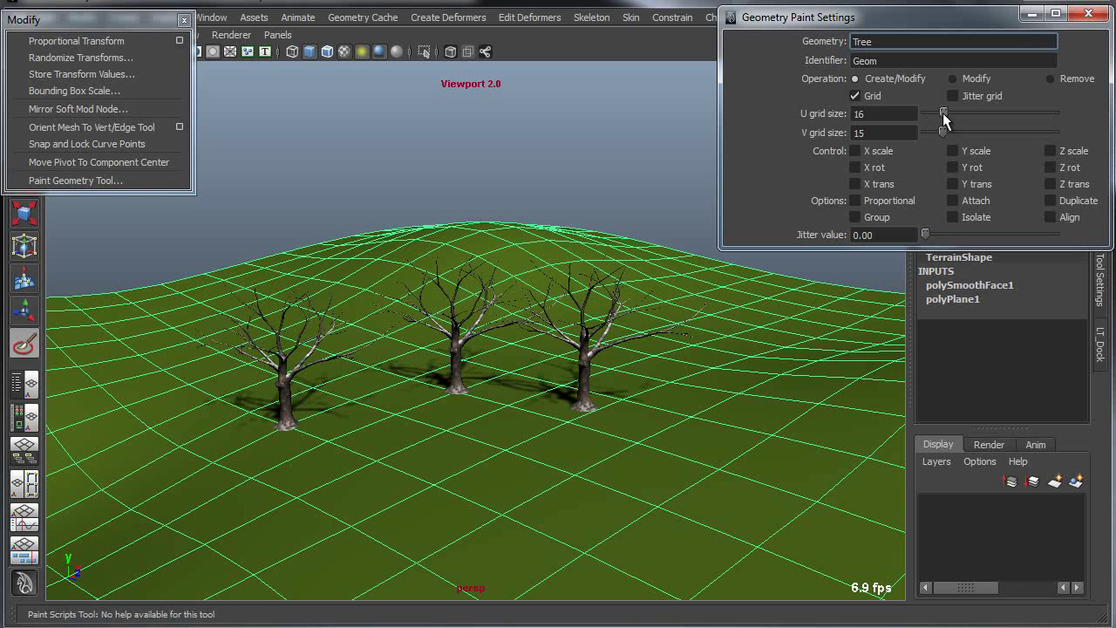
left_click_drag(942, 112, 760, 129)
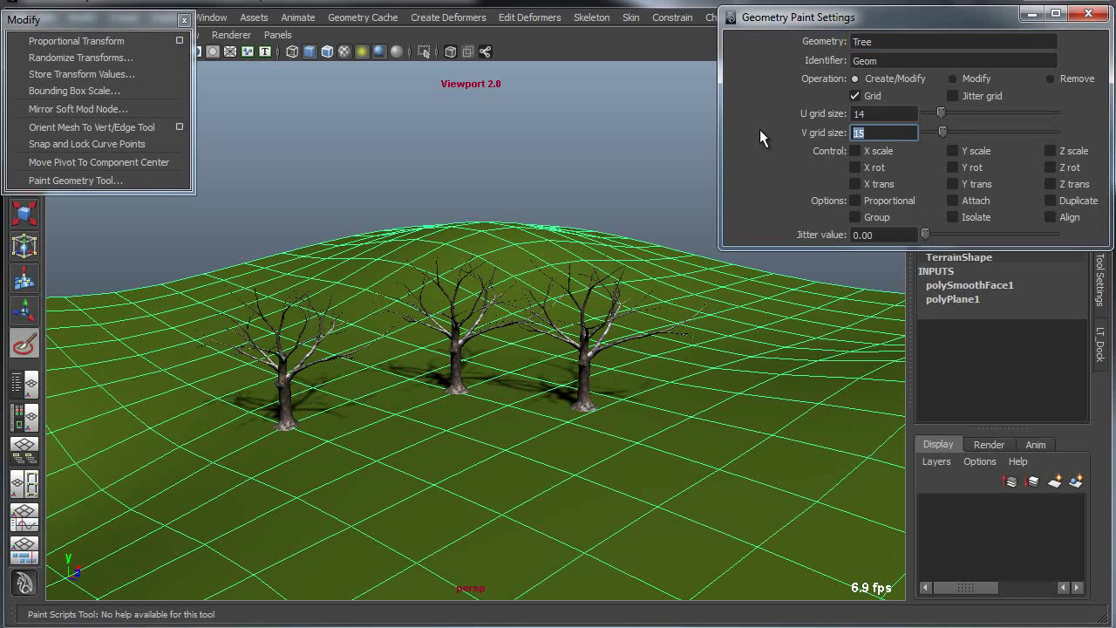
type("14")
key("Return")
right_click_drag(543, 373, 444, 317, "alt")
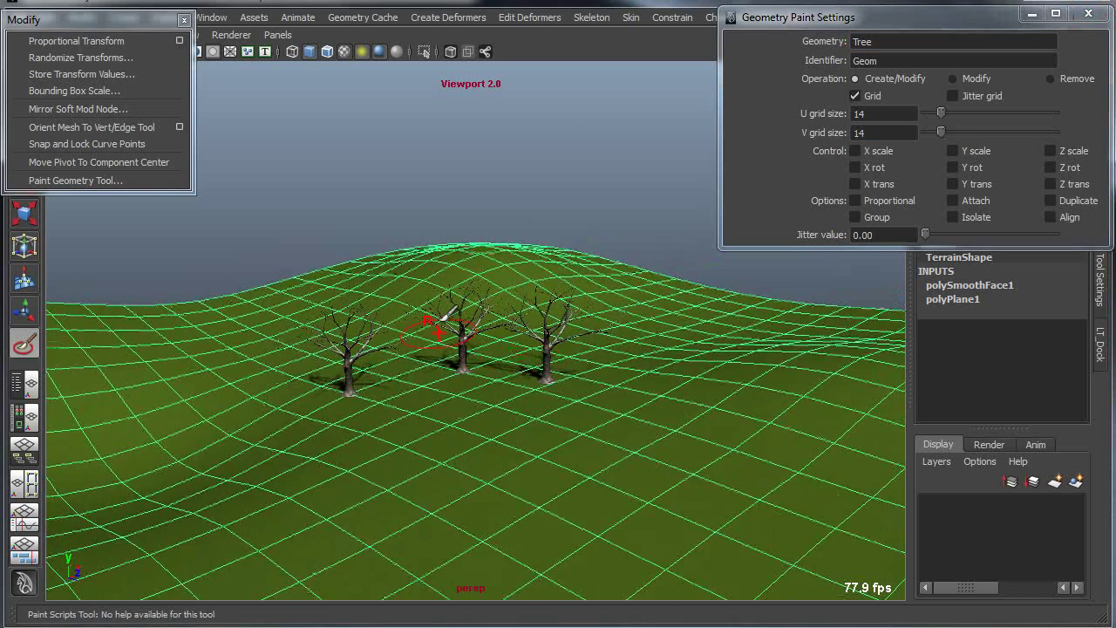
left_click_drag(457, 291, 458, 306, "alt")
mouse_move(457, 263)
left_mouse_down()
mouse_move(403, 265)
mouse_move(245, 333)
mouse_move(131, 436)
mouse_move(262, 558)
mouse_move(454, 489)
mouse_move(410, 393)
mouse_move(494, 294)
mouse_move(618, 336)
mouse_move(681, 501)
mouse_move(820, 449)
mouse_move(733, 317)
left_mouse_up()
mouse_move(453, 447)
left_mouse_down("alt")
mouse_move(422, 450)
mouse_move(462, 446)
left_mouse_up("alt")
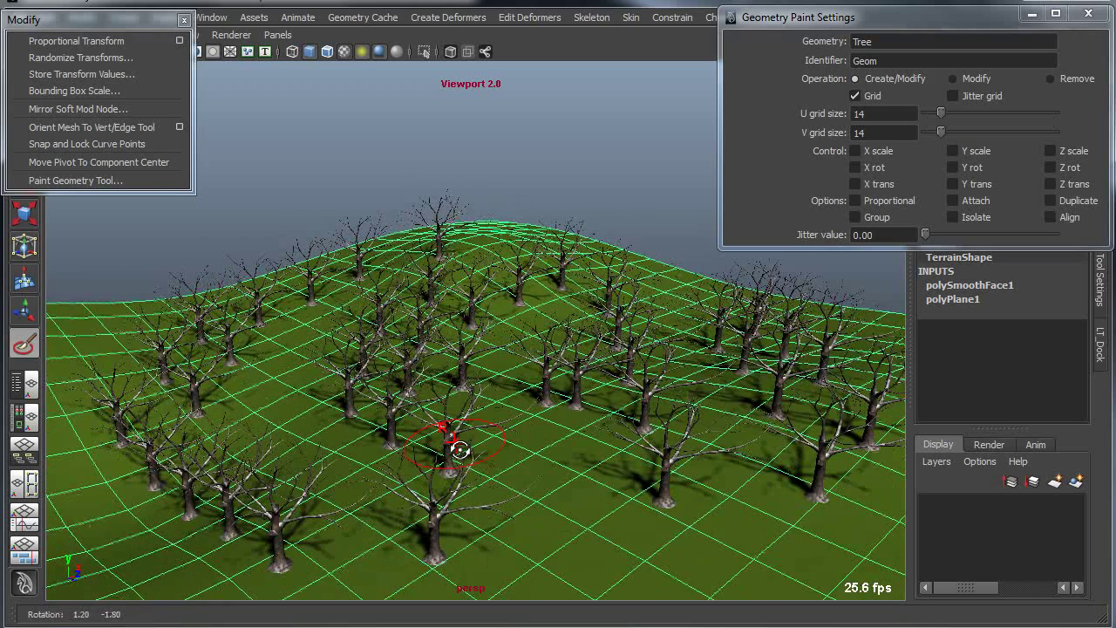
Switch the operation to Remove and brush away some of the trees to thin out the forest
left_click(1053, 78)
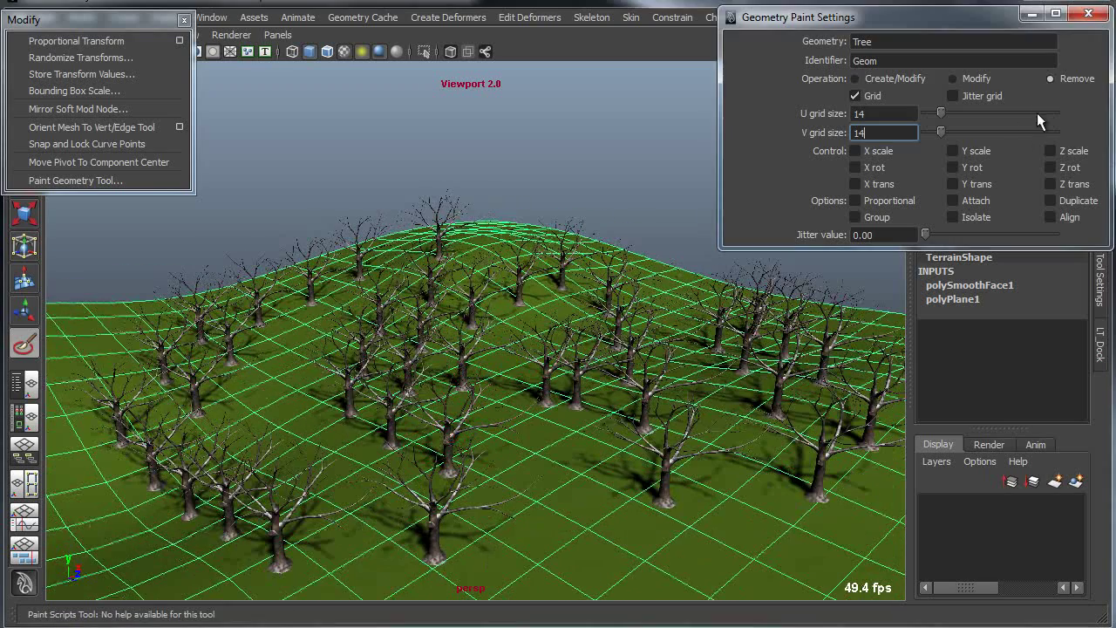
mouse_move(245, 496)
left_mouse_down()
mouse_move(200, 502)
mouse_move(188, 408)
mouse_move(201, 335)
left_mouse_up()
left_click_drag(356, 373, 459, 456)
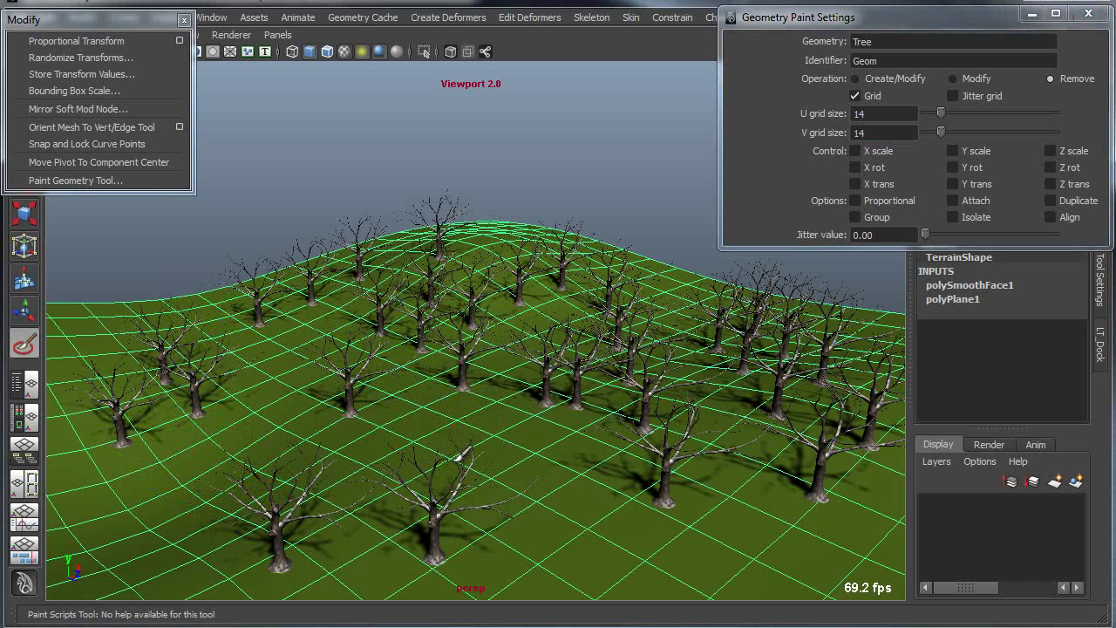
mouse_move(578, 382)
left_mouse_down()
mouse_move(685, 392)
mouse_move(785, 349)
mouse_move(785, 398)
left_mouse_up()
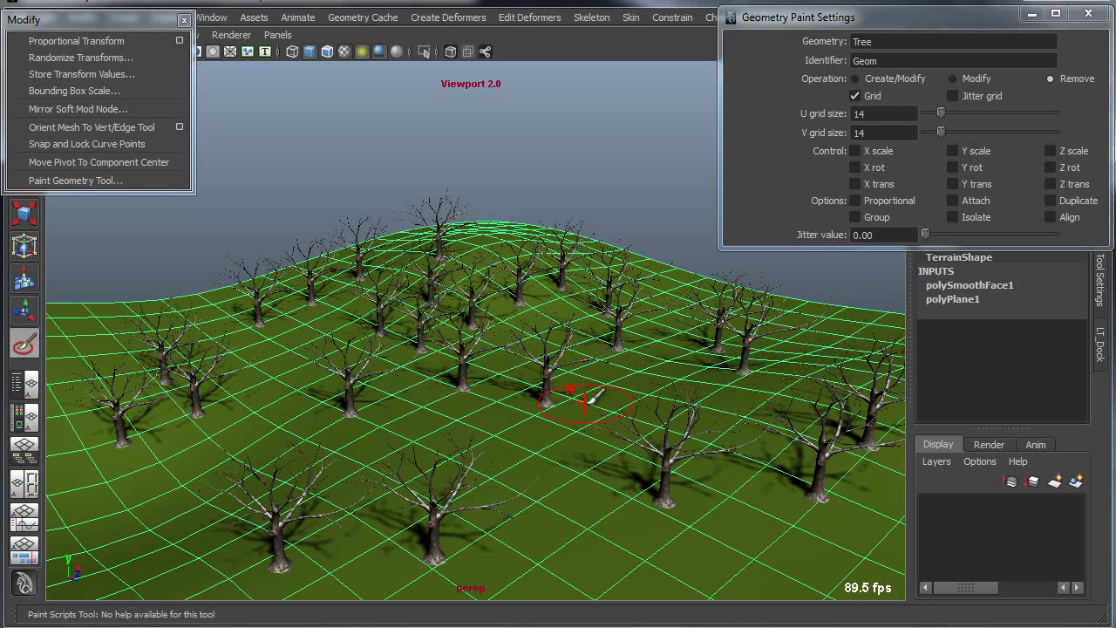
mouse_move(575, 397)
left_mouse_down()
mouse_move(524, 336)
mouse_move(456, 319)
mouse_move(476, 329)
mouse_move(420, 340)
left_mouse_up()
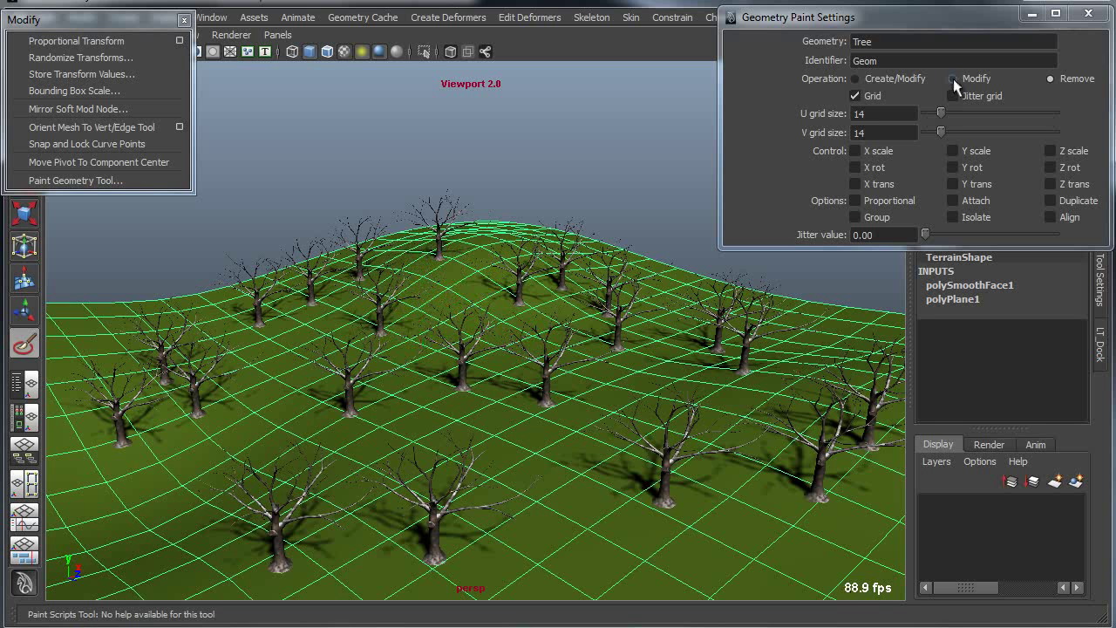
In Create/Modify mode, enable X, Y and Z scale control with a jitter value of 0.21 and paint additional trees of varied size
left_click(898, 78)
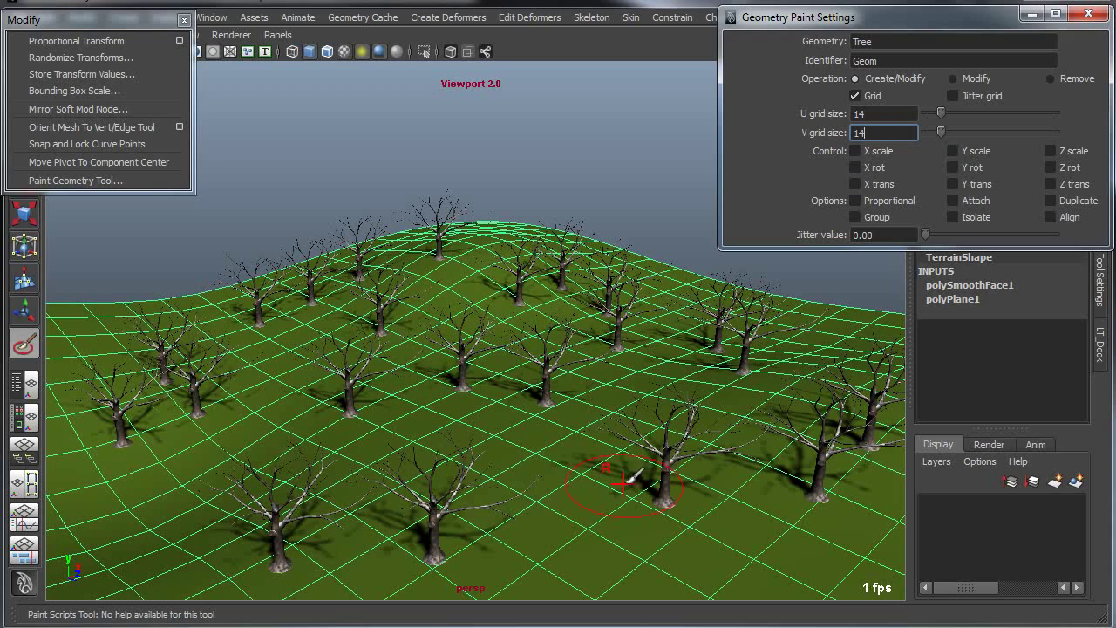
mouse_move(645, 470)
right_mouse_down("alt")
mouse_move(533, 452)
mouse_move(526, 437)
mouse_move(647, 467)
right_mouse_up("alt")
middle_click_drag(651, 463, 656, 448, "alt")
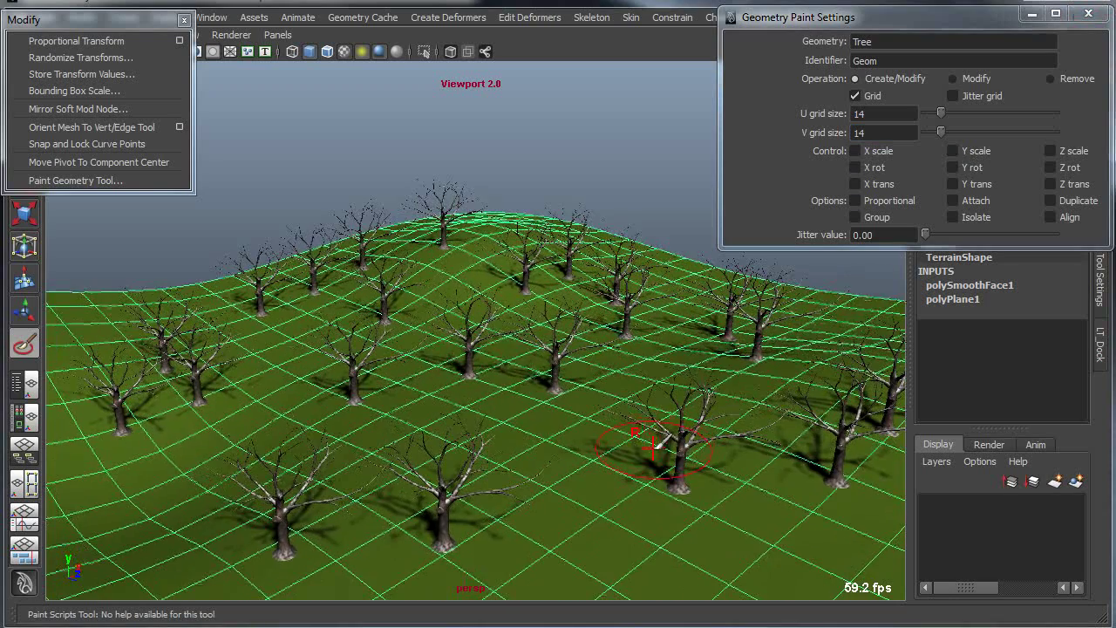
left_click(855, 151)
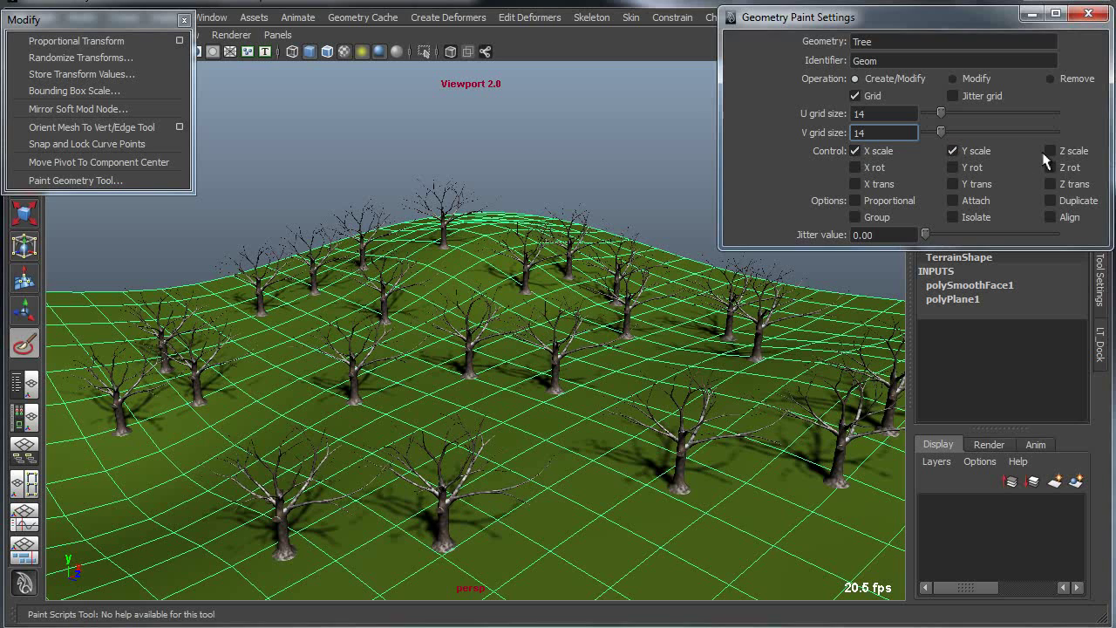
left_click_drag(925, 234, 941, 235)
mouse_move(370, 415)
left_mouse_down()
mouse_move(419, 410)
mouse_move(514, 432)
mouse_move(546, 457)
mouse_move(576, 515)
mouse_move(767, 543)
mouse_move(687, 471)
left_mouse_up()
left_click_drag(659, 368, 671, 375)
left_click_drag(757, 395, 771, 407)
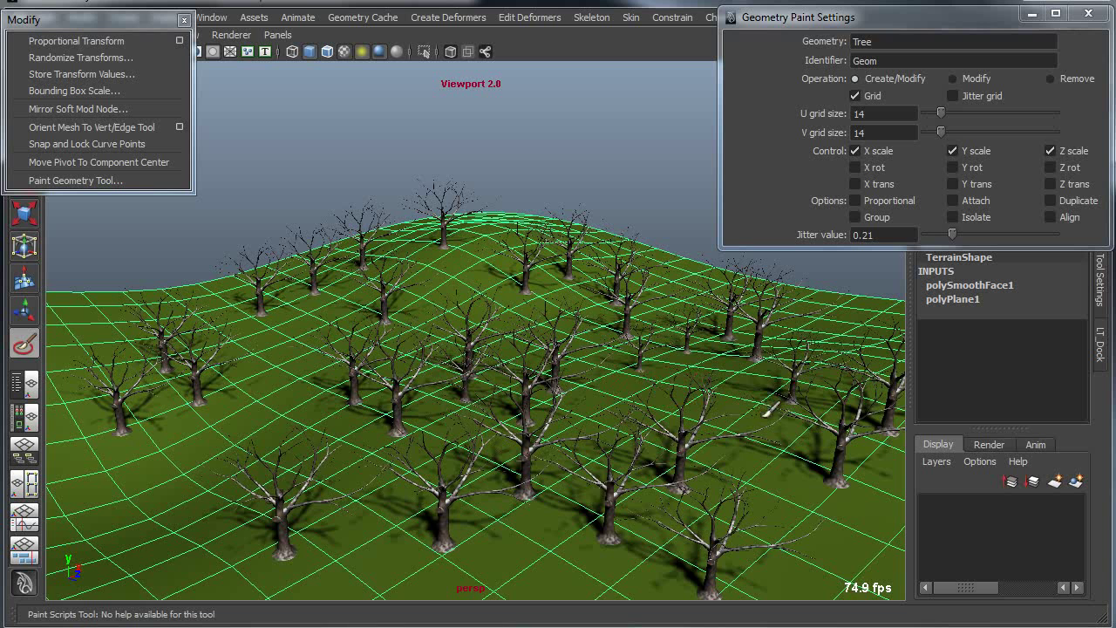
mouse_move(549, 287)
left_mouse_down()
mouse_move(485, 309)
mouse_move(455, 249)
mouse_move(494, 225)
left_mouse_up()
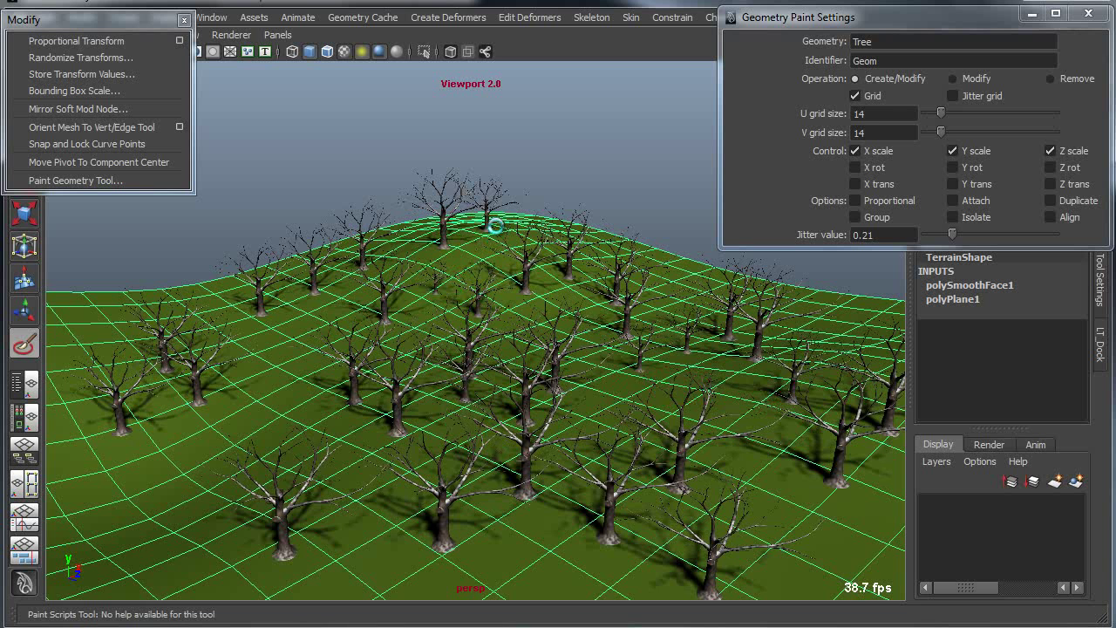
mouse_move(291, 379)
left_mouse_down()
mouse_move(273, 445)
mouse_move(223, 397)
mouse_move(270, 349)
mouse_move(360, 462)
left_mouse_up()
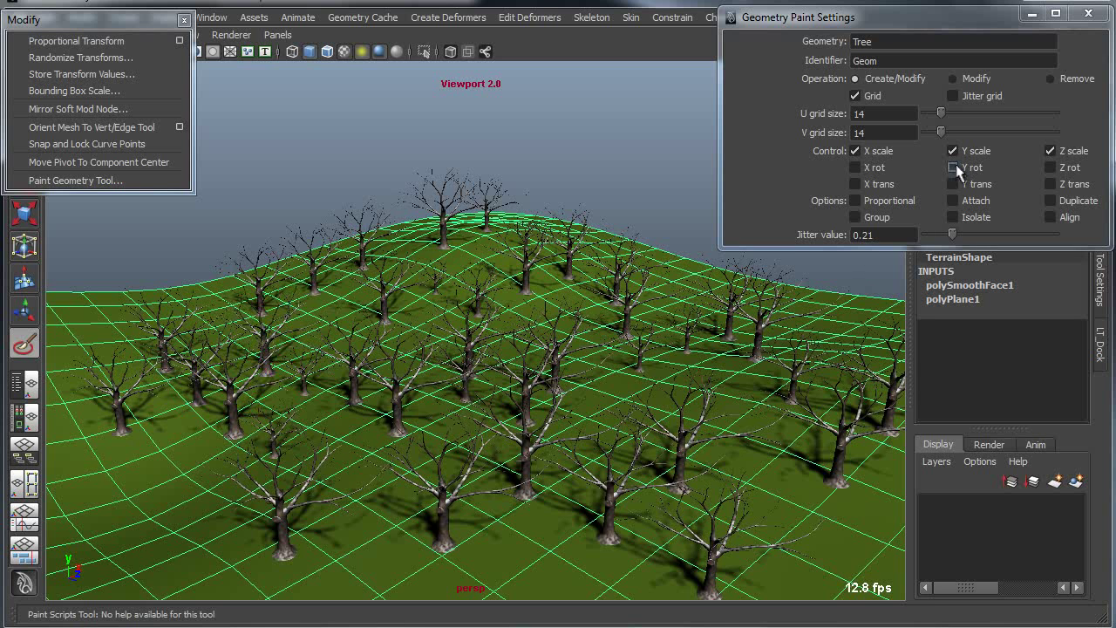
Switch the operation to Modify, enable Y rot, and brush over existing trees to randomize their scale and rotation
left_click(958, 76)
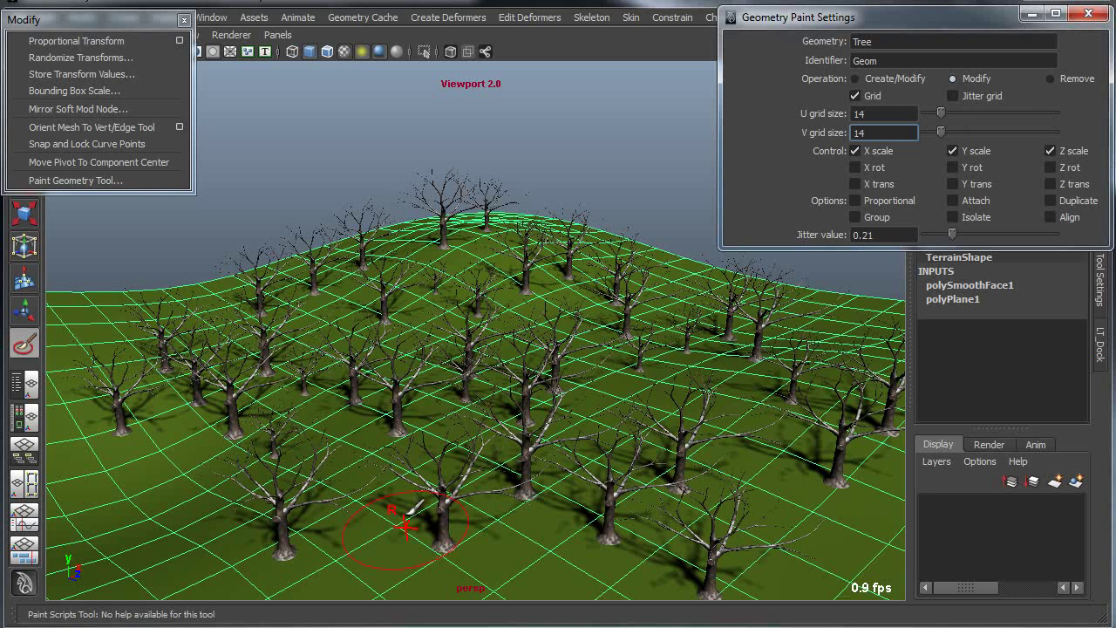
mouse_move(381, 426)
left_mouse_down()
mouse_move(351, 403)
mouse_move(380, 306)
mouse_move(539, 413)
mouse_move(514, 445)
mouse_move(578, 504)
mouse_move(802, 441)
mouse_move(787, 381)
mouse_move(687, 323)
mouse_move(611, 316)
left_mouse_up()
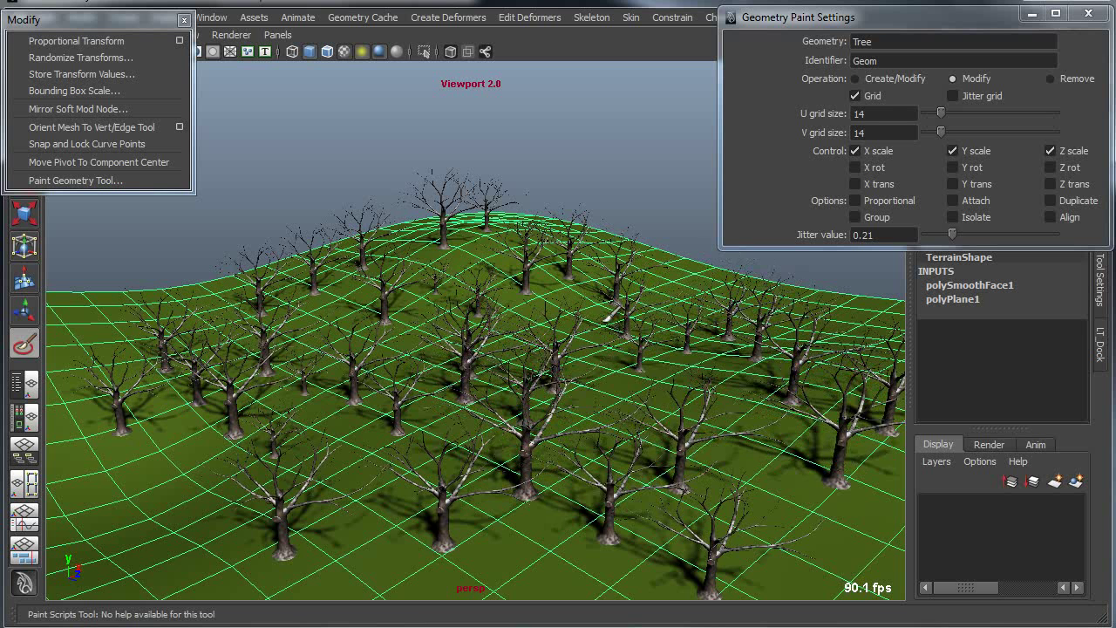
left_click(960, 165)
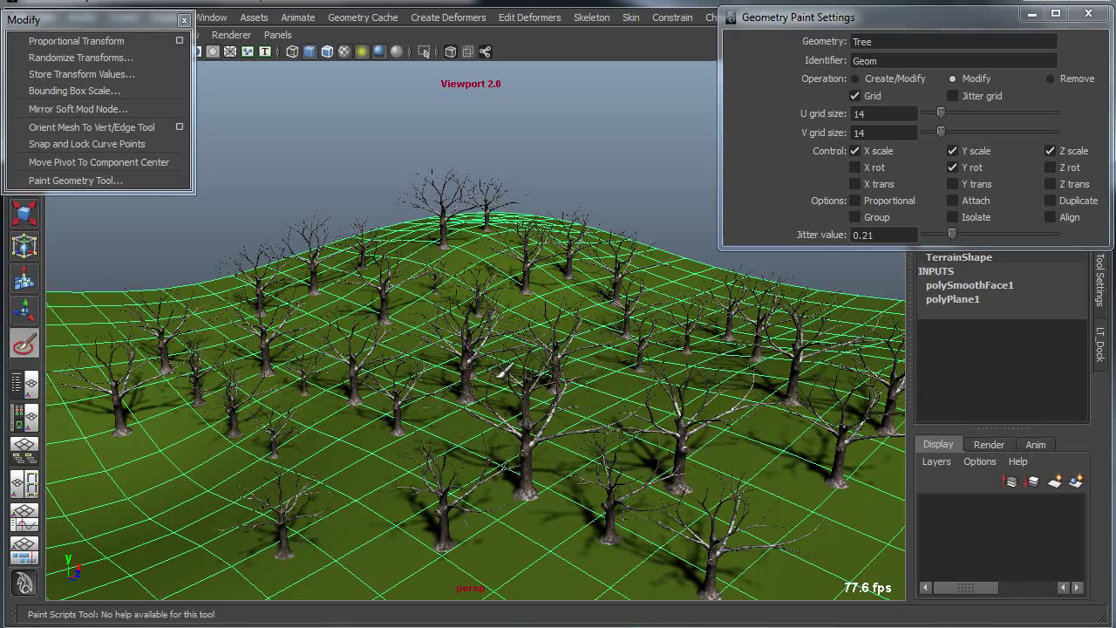
Remove individual trees with the Remove operation, and paint a tree back onto the hill's slope with Create/Modify
left_click_drag(486, 419, 486, 399, "alt")
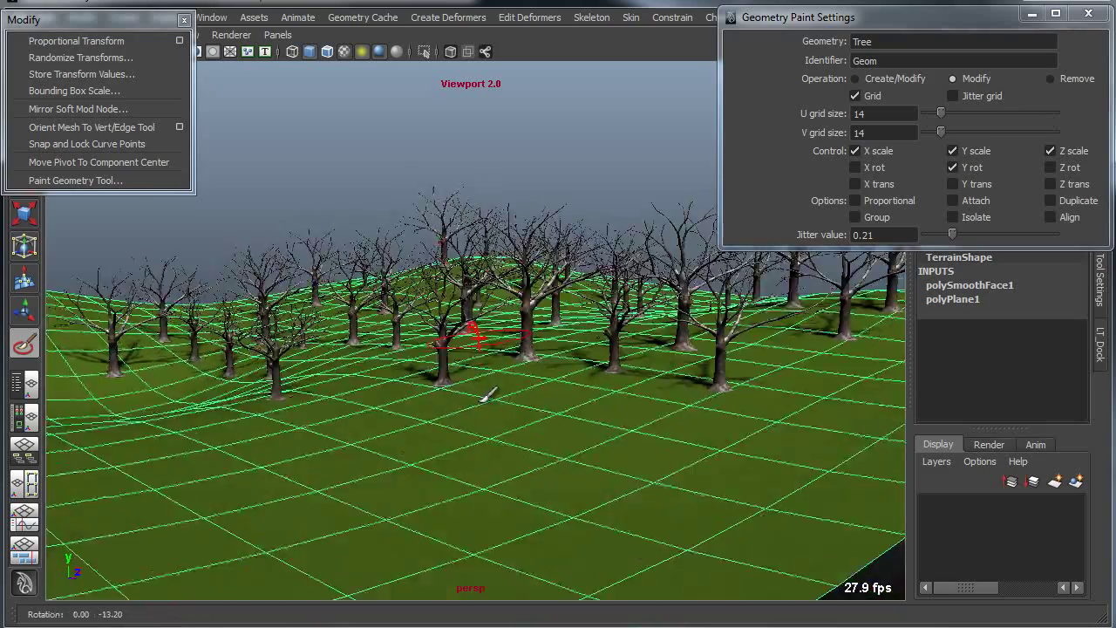
right_click_drag(486, 399, 724, 467, "alt")
left_click_drag(636, 436, 658, 428, "alt")
middle_click_drag(657, 429, 653, 458, "alt")
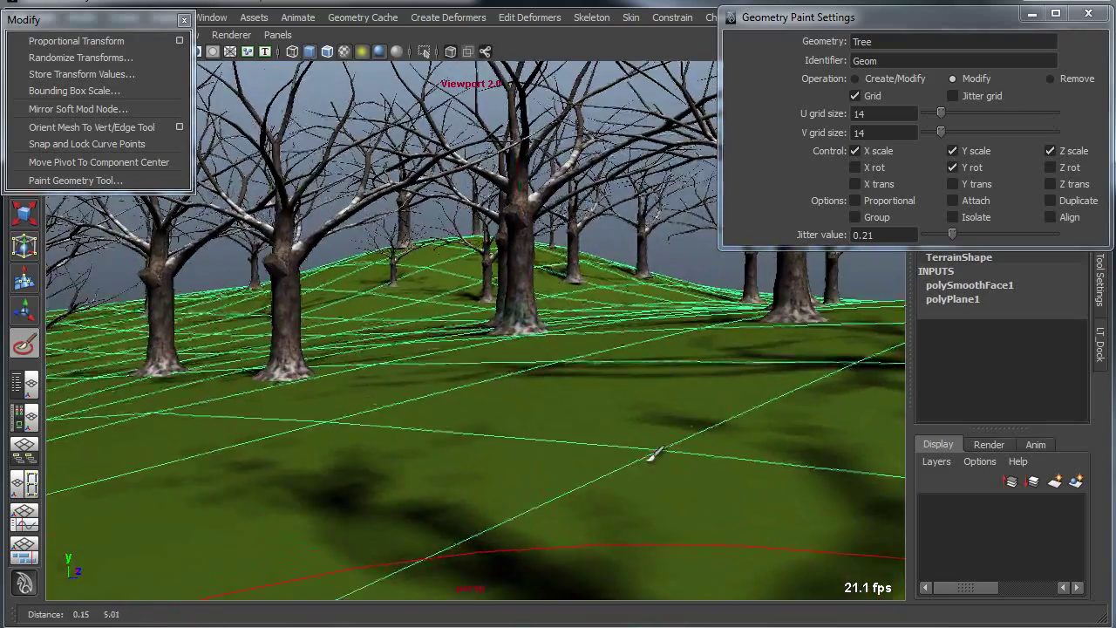
right_click_drag(654, 458, 550, 409, "alt")
middle_click_drag(551, 409, 570, 427, "alt")
mouse_move(569, 426)
right_mouse_down("alt")
mouse_move(581, 461)
mouse_move(593, 460)
right_mouse_up("alt")
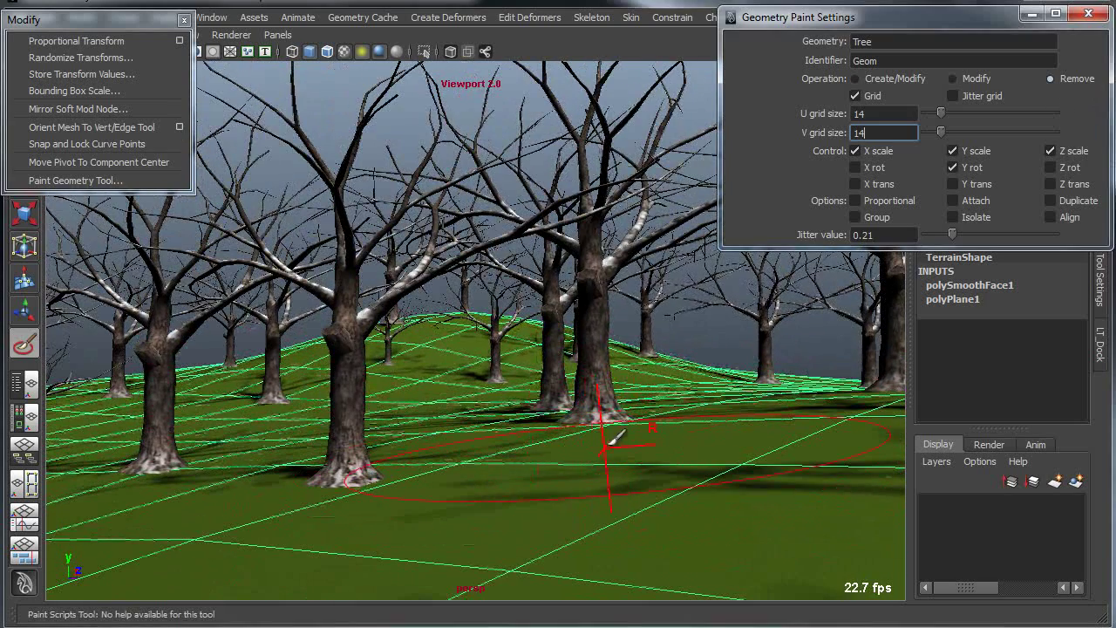
left_click(592, 408)
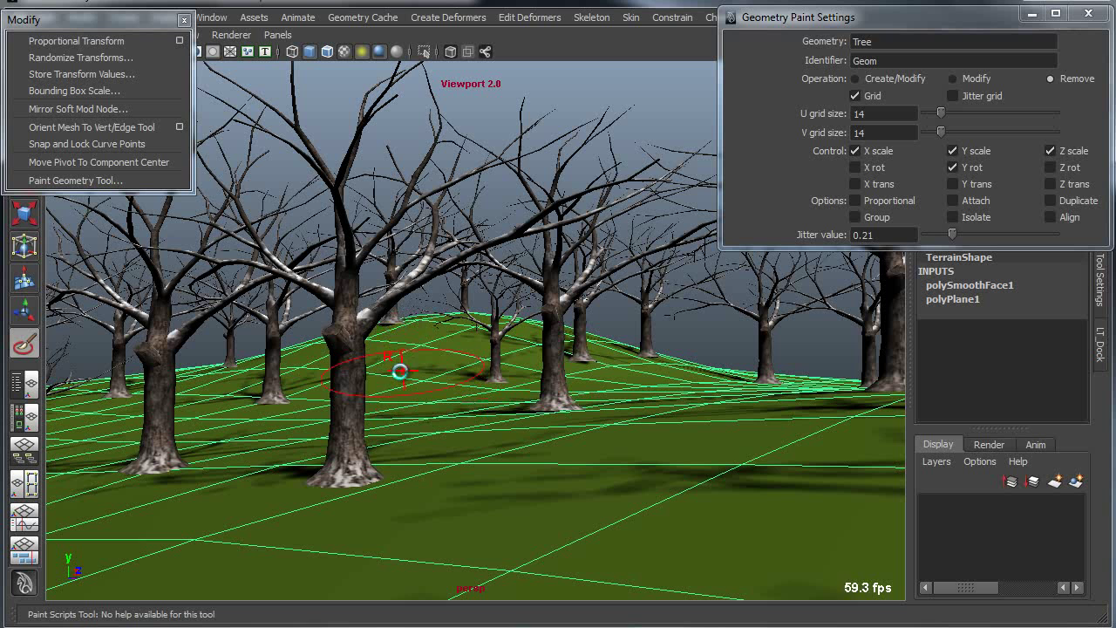
left_click(600, 362)
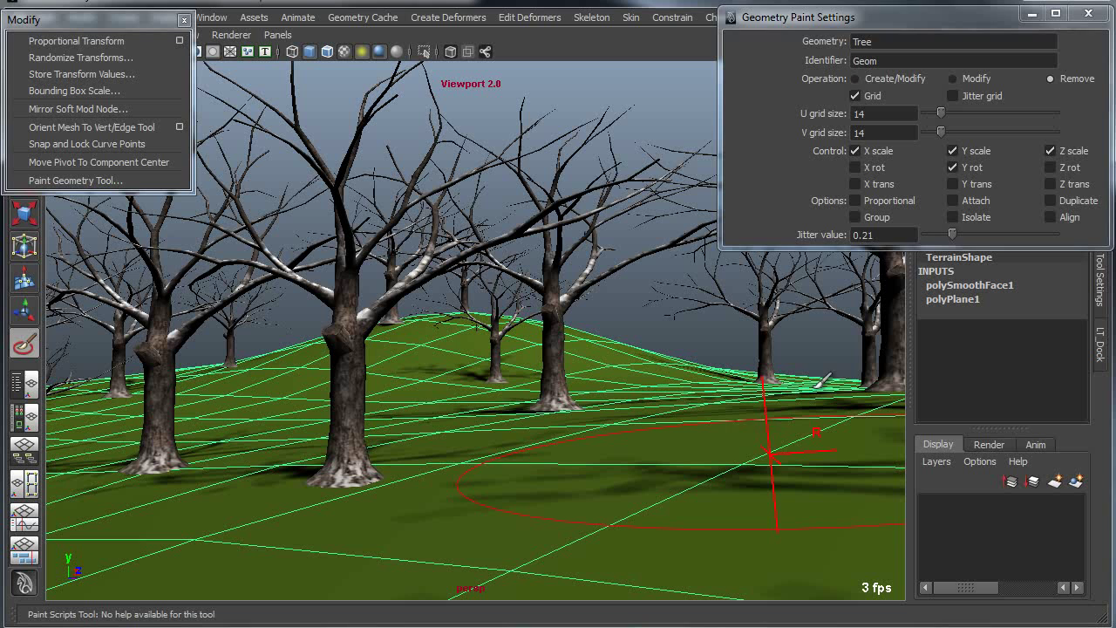
left_click(855, 79)
left_click(611, 353)
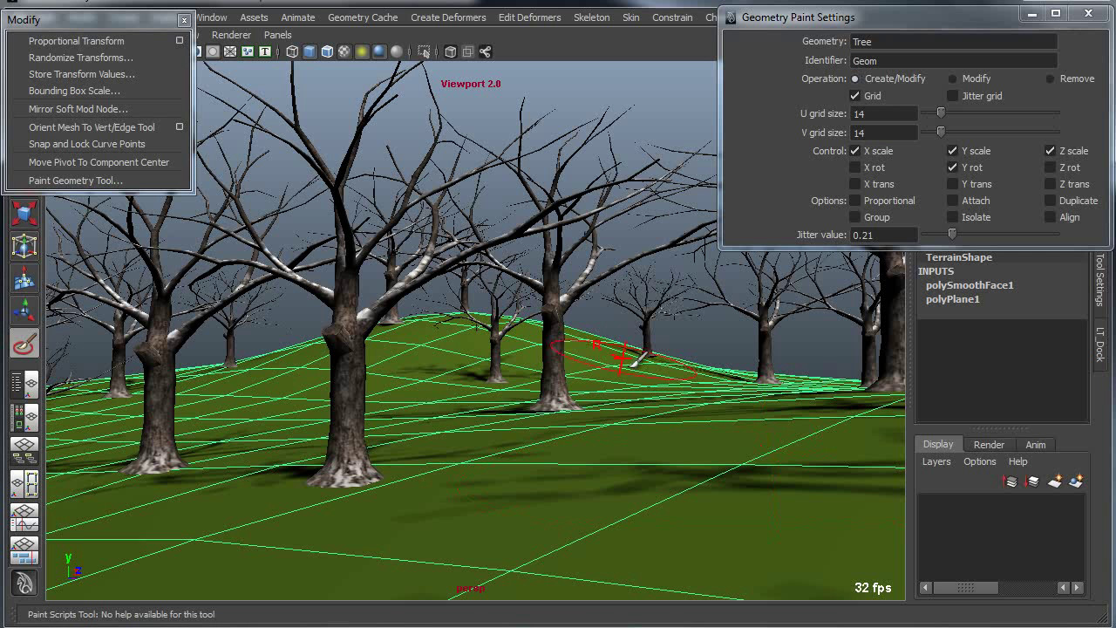
Switch to Modify, turn off X, Y and Z scale so only Y rot is controlled, and randomize the large foreground tree's rotation
left_click(955, 80)
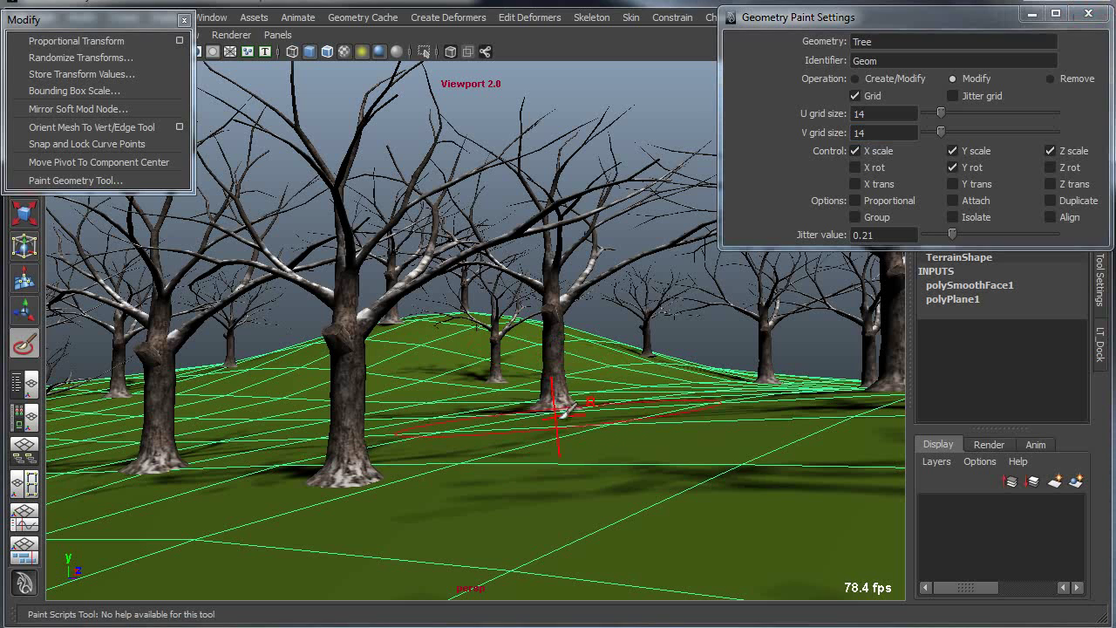
left_click(560, 412)
left_click(883, 150)
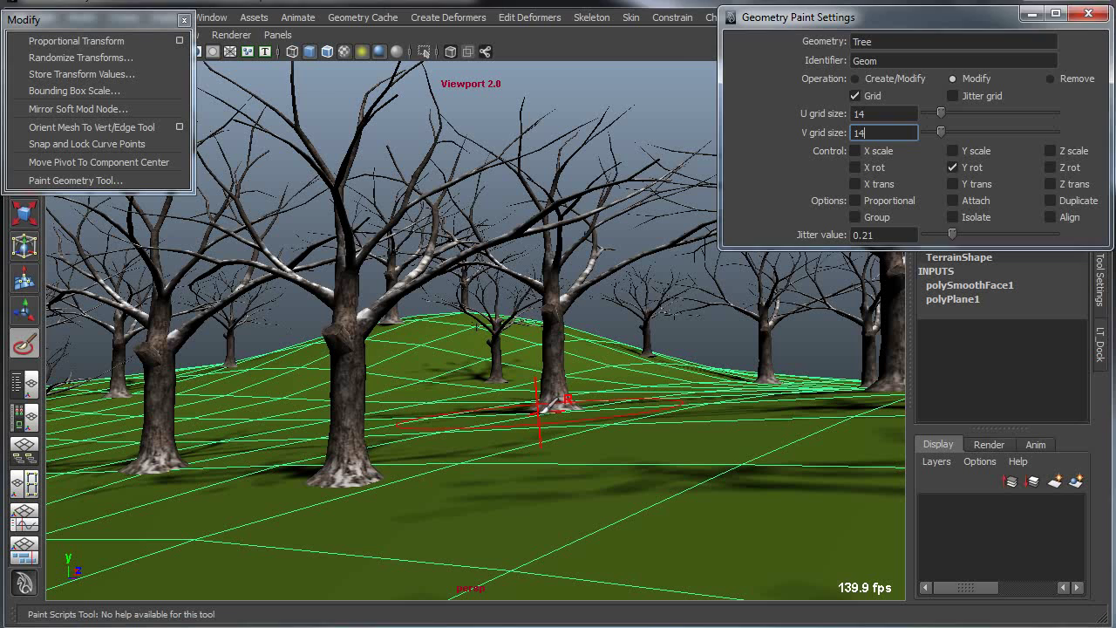
left_click(339, 465)
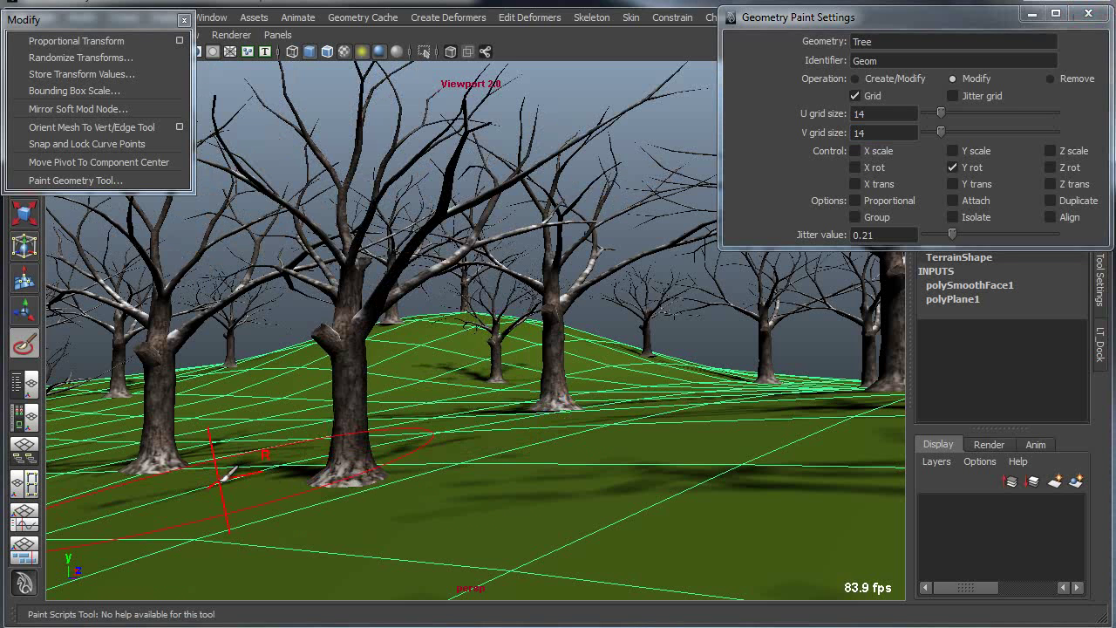